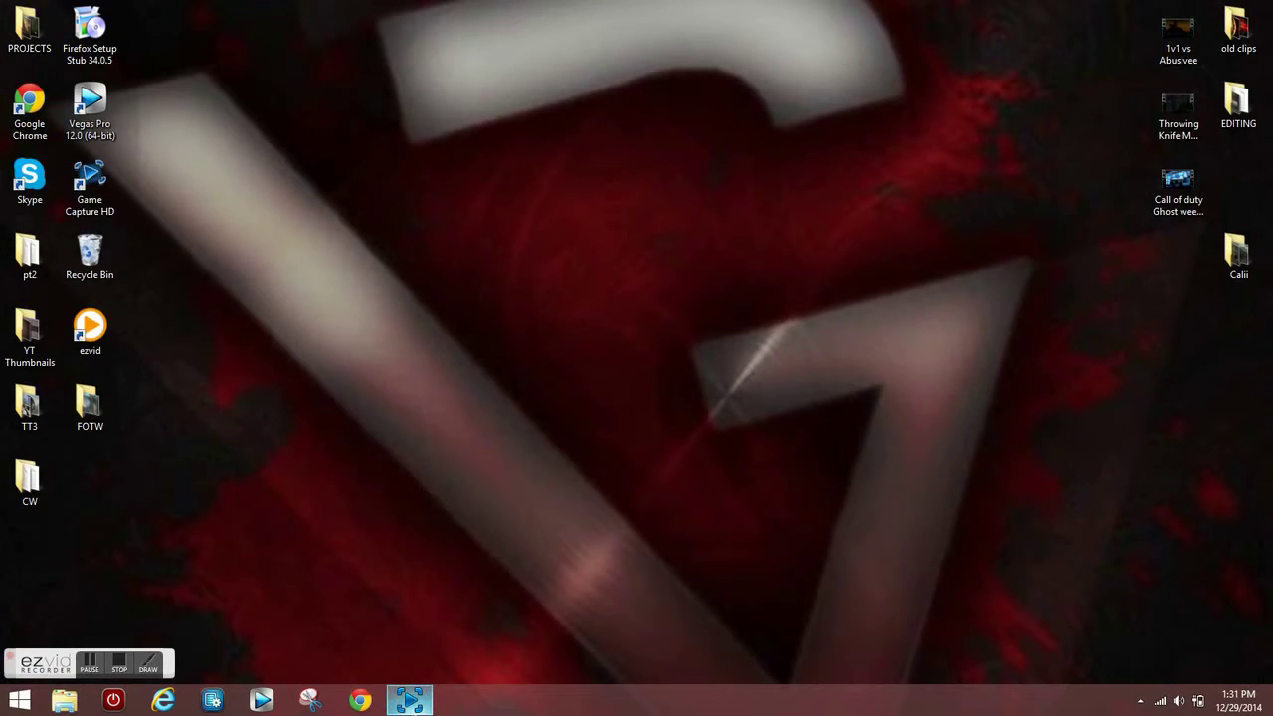
- Bring up the Game Capture HD window from the taskbar and reposition it on the desktop
{"action": "left_click", "coordinate": [410, 701]}
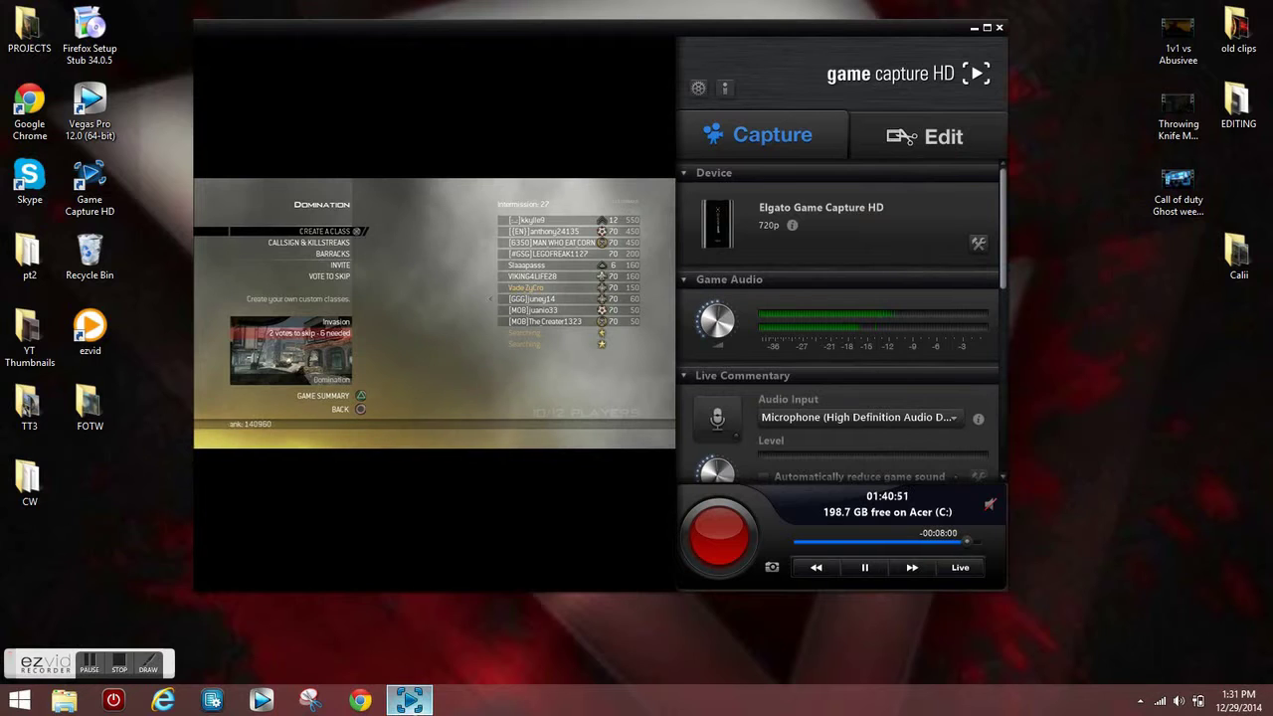
{"action": "left_click_drag", "start_coordinate": [771, 45], "coordinate": [740, 49]}
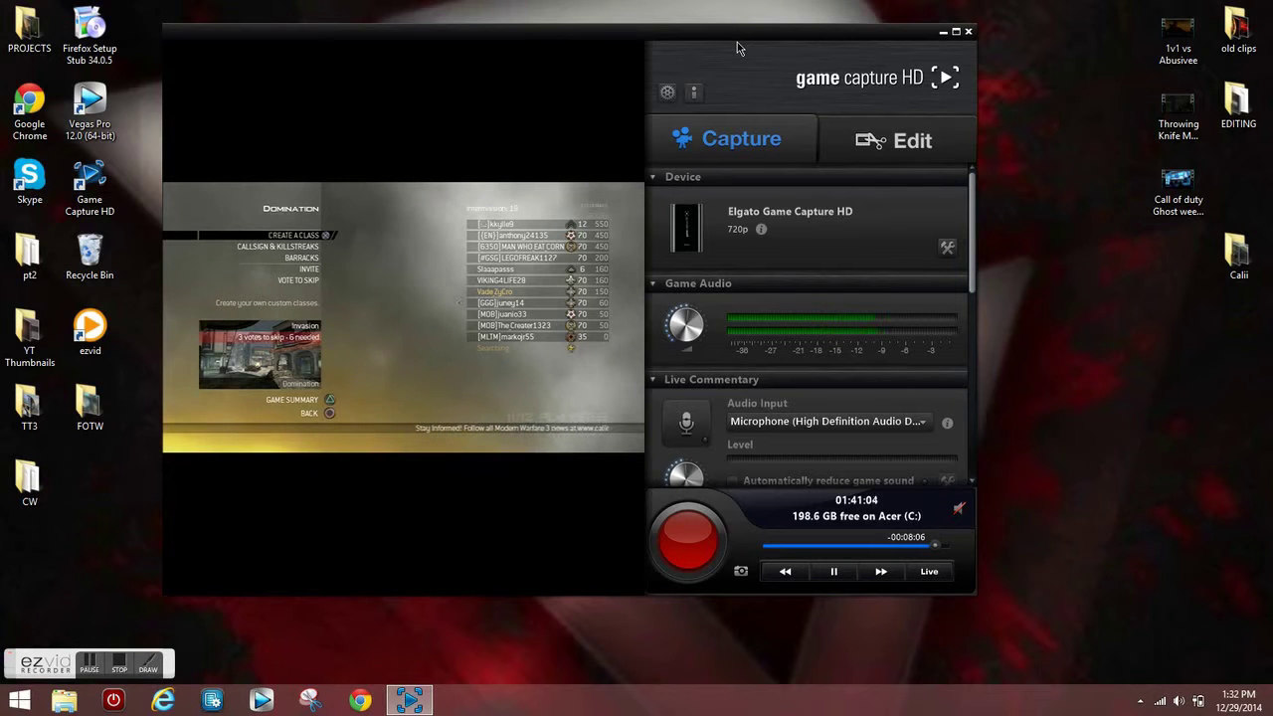
{"action": "left_click_drag", "start_coordinate": [569, 48], "coordinate": [600, 47]}
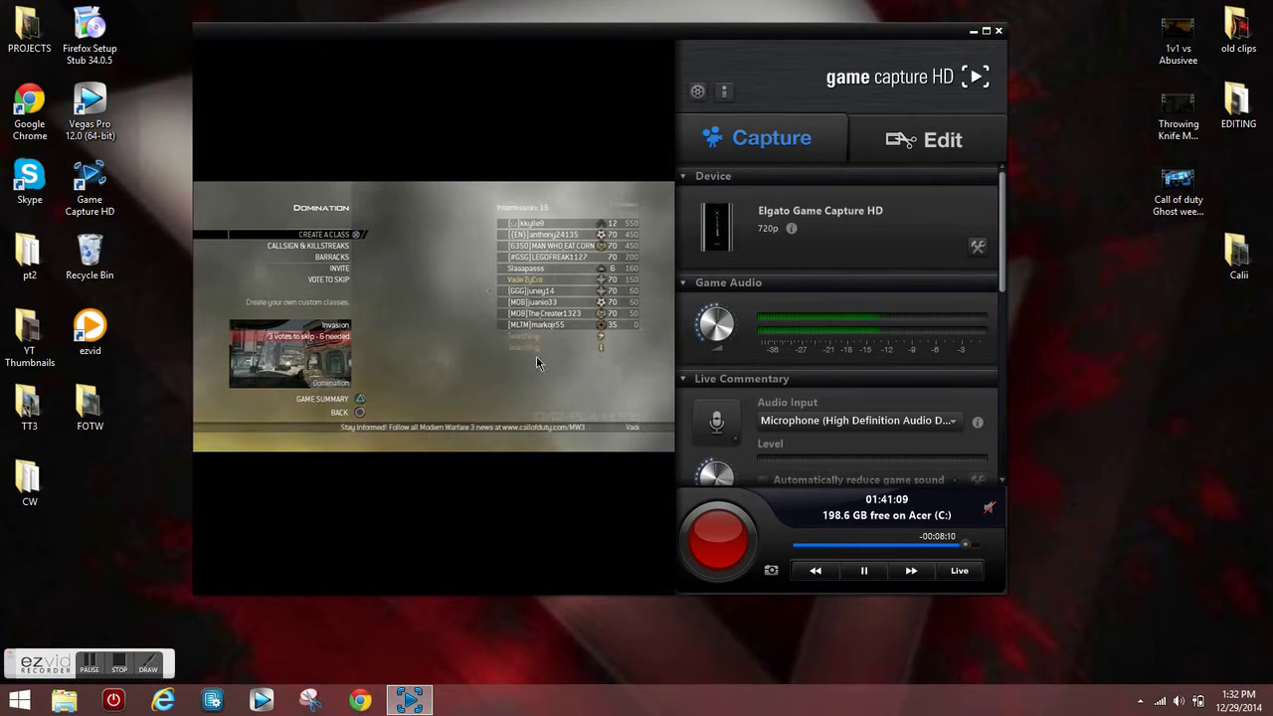
{"action": "left_click_drag", "start_coordinate": [469, 50], "coordinate": [486, 45]}
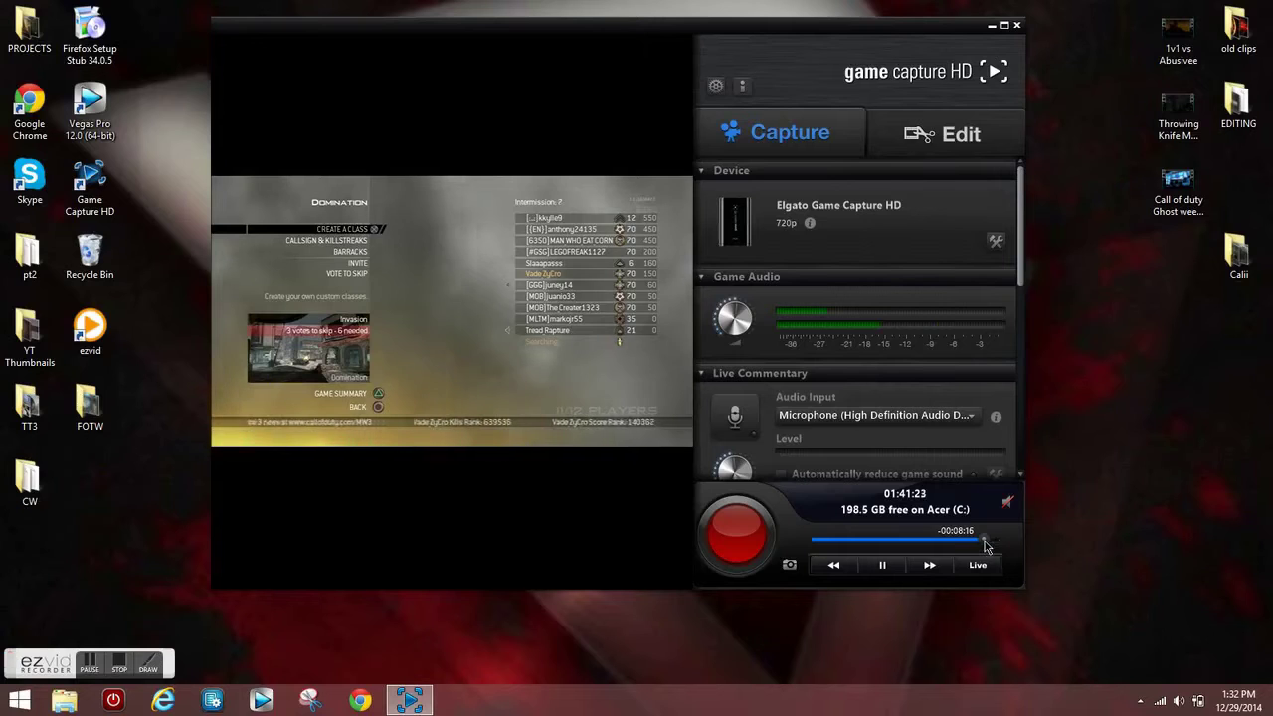
- Rewind the Flashback timeline to about -00:26:38, checking with pause/play, and start recording
{"action": "mouse_move", "coordinate": [983, 542]}
{"action": "left_mouse_down"}
{"action": "mouse_move", "coordinate": [923, 540]}
{"action": "mouse_move", "coordinate": [951, 540]}
{"action": "left_mouse_up"}
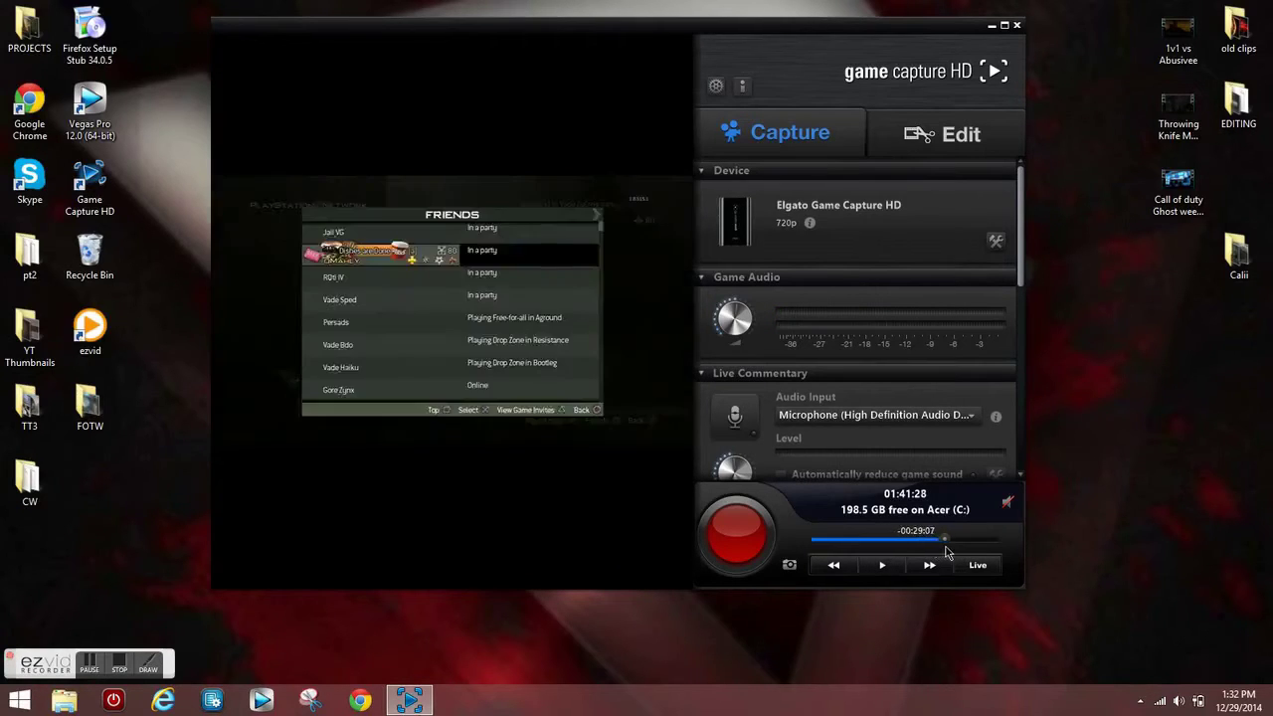
{"action": "left_click_drag", "start_coordinate": [952, 552], "coordinate": [958, 552]}
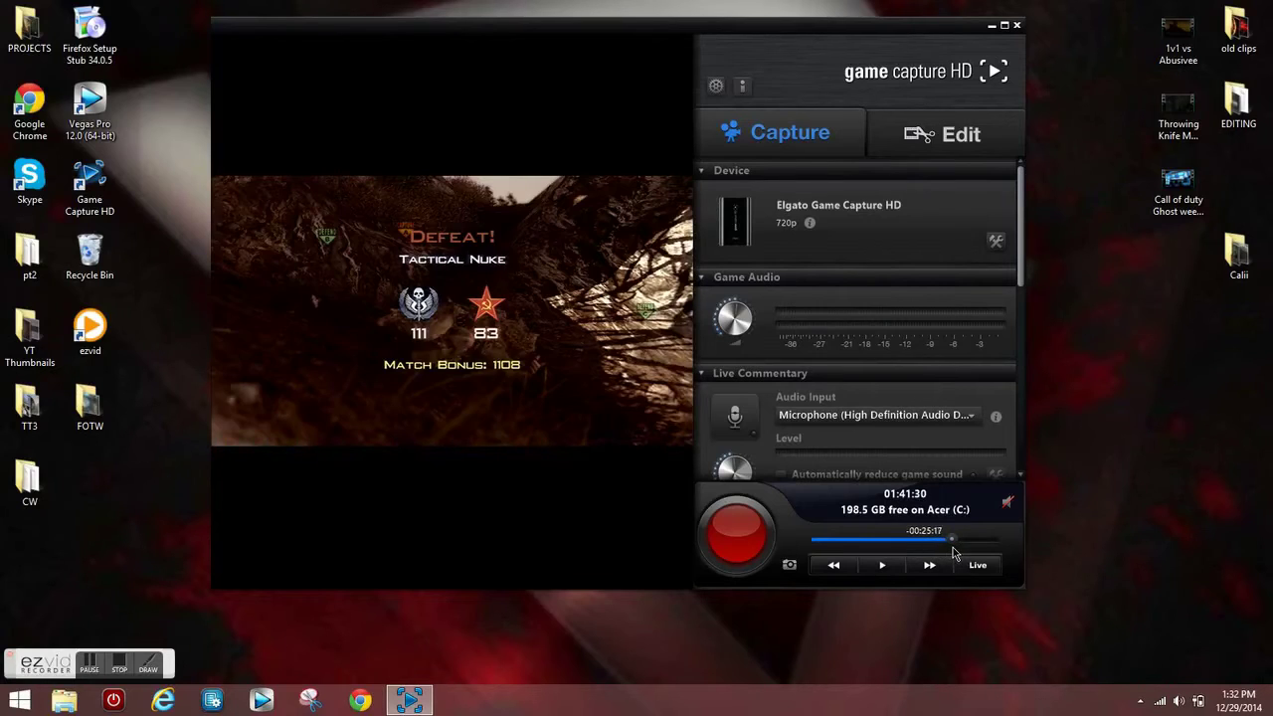
{"action": "left_click", "coordinate": [958, 551]}
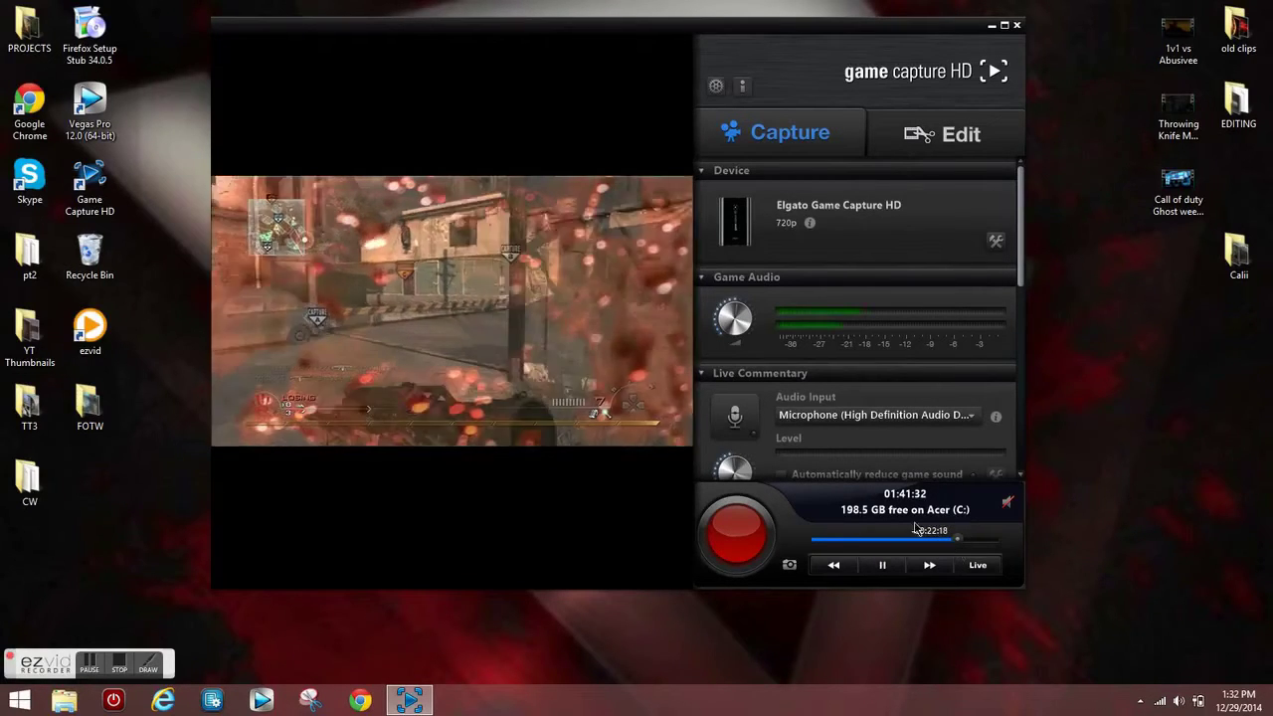
{"action": "left_click", "coordinate": [882, 565]}
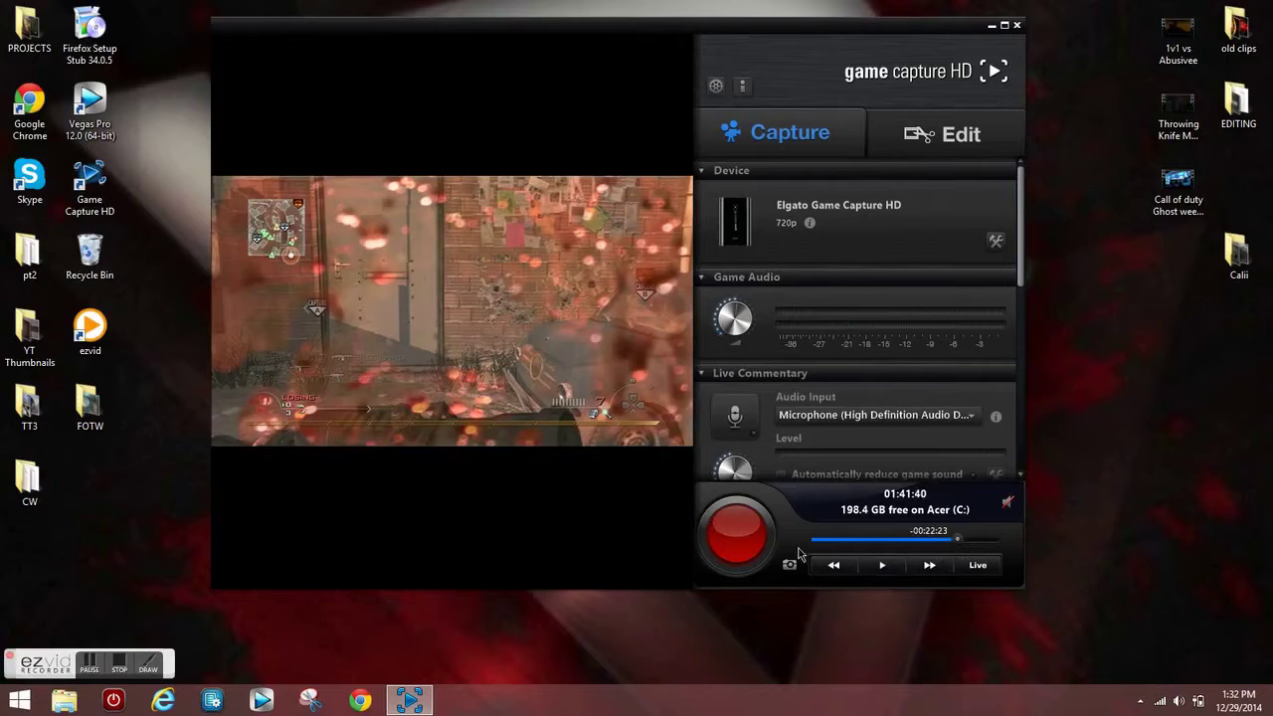
{"action": "left_click", "coordinate": [881, 565]}
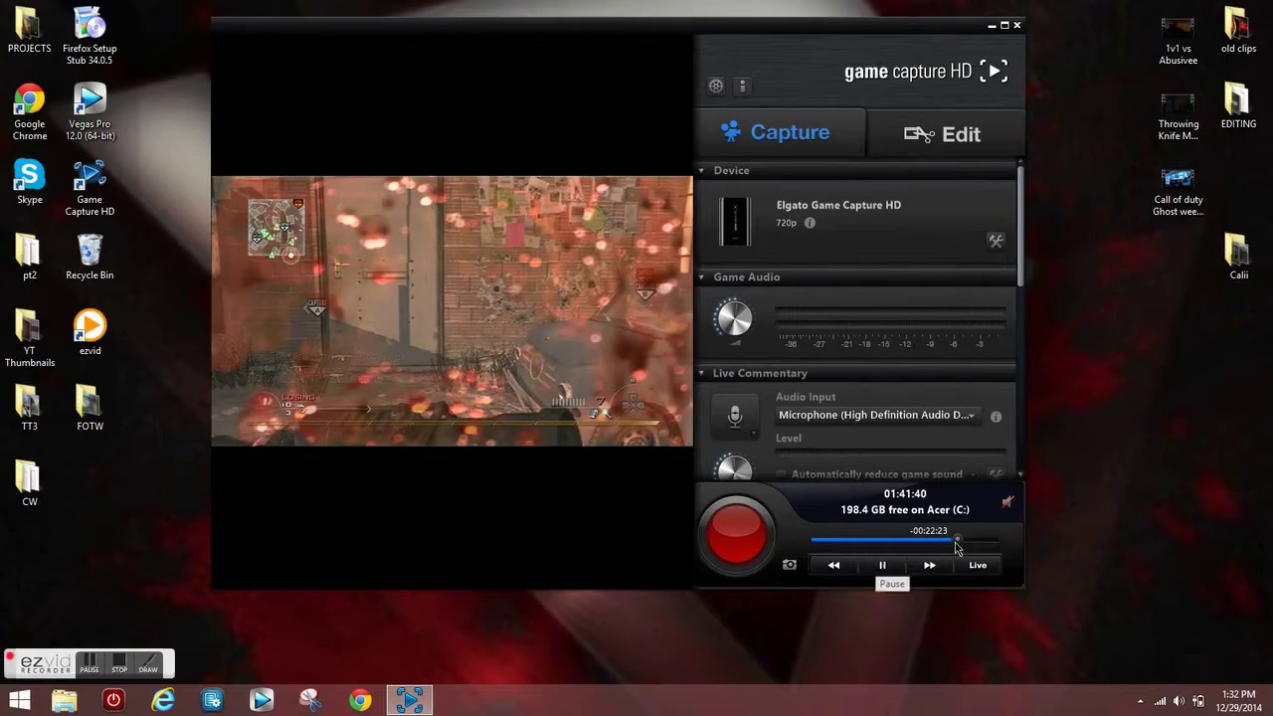
{"action": "left_click_drag", "start_coordinate": [957, 547], "coordinate": [952, 544]}
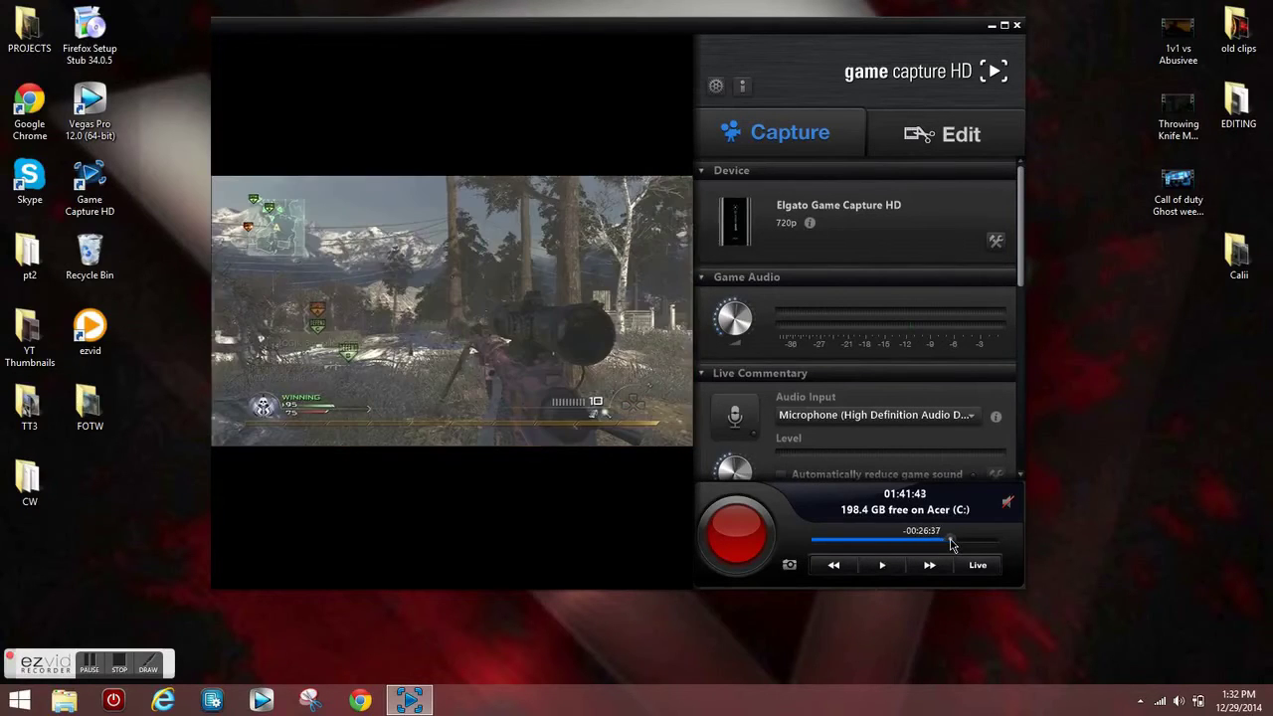
{"action": "left_click", "coordinate": [735, 537]}
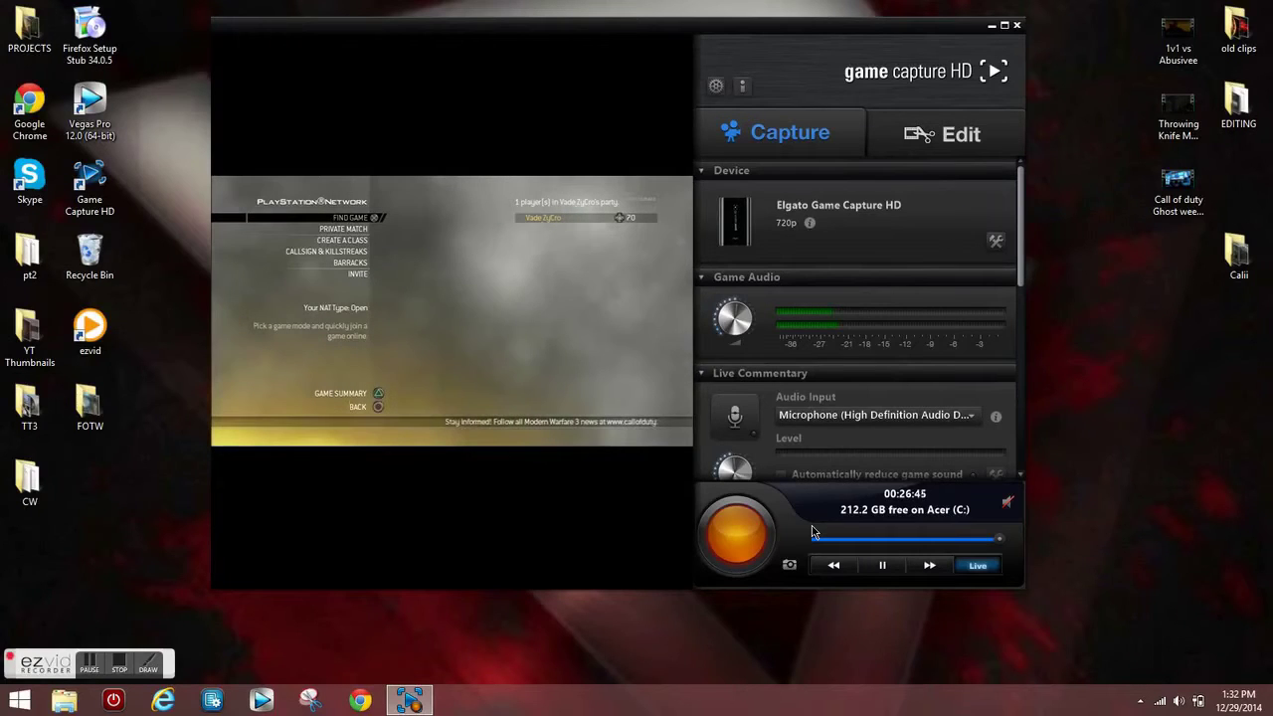
- Stop the recording after about twenty seconds
{"action": "left_click", "coordinate": [732, 535]}
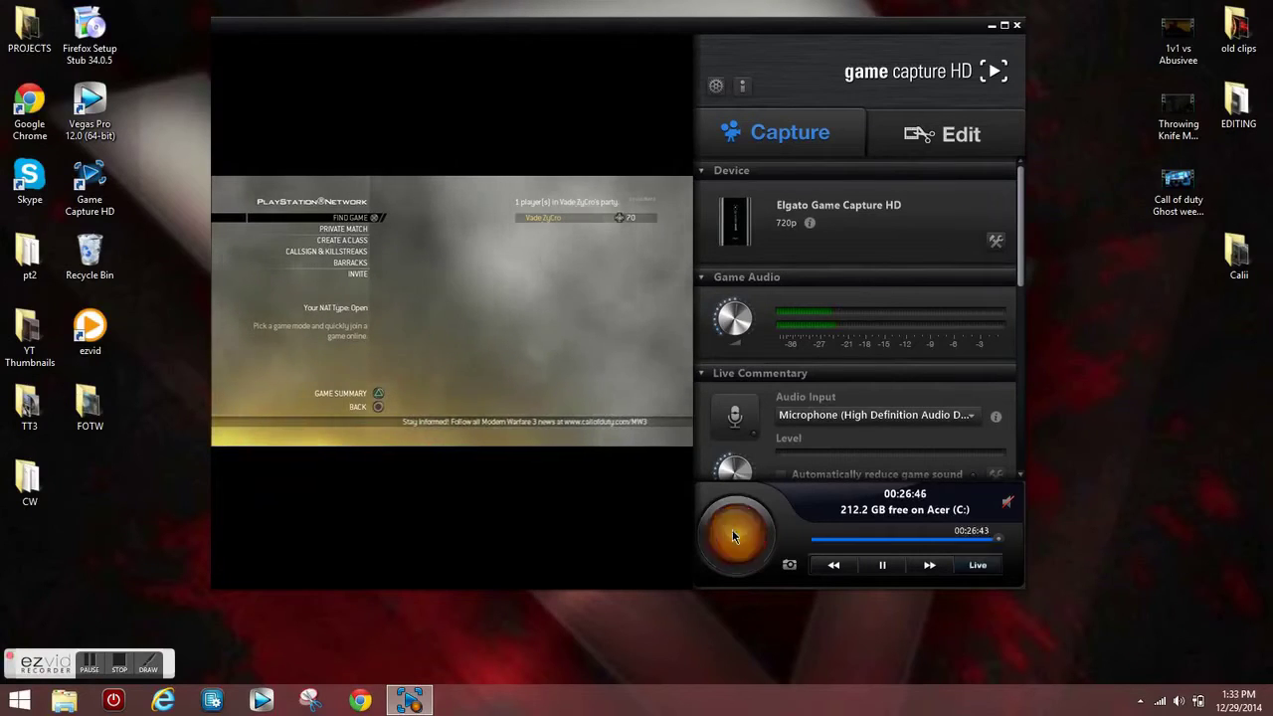
- In Edit mode, select recording A, cue it to 00:00:48 and split it there
{"action": "left_click", "coordinate": [941, 147]}
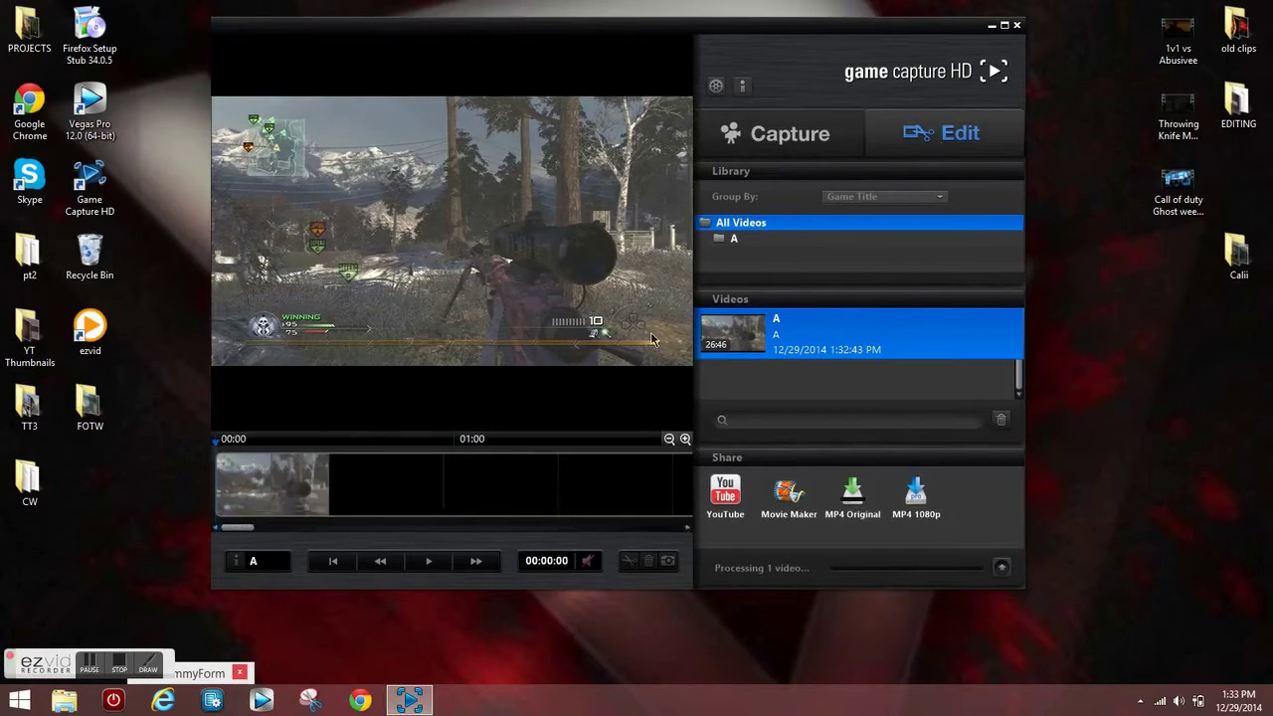
{"action": "left_click", "coordinate": [223, 448]}
{"action": "left_click_drag", "start_coordinate": [222, 448], "coordinate": [328, 466]}
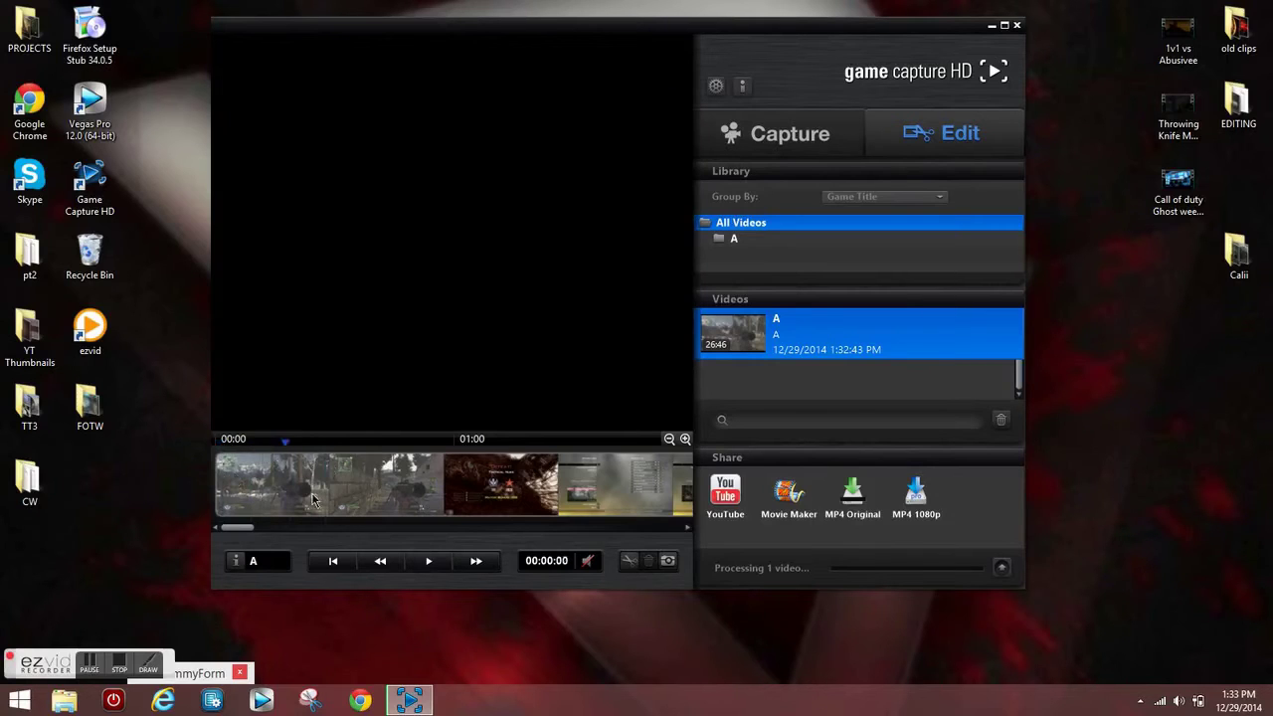
{"action": "left_click", "coordinate": [411, 489]}
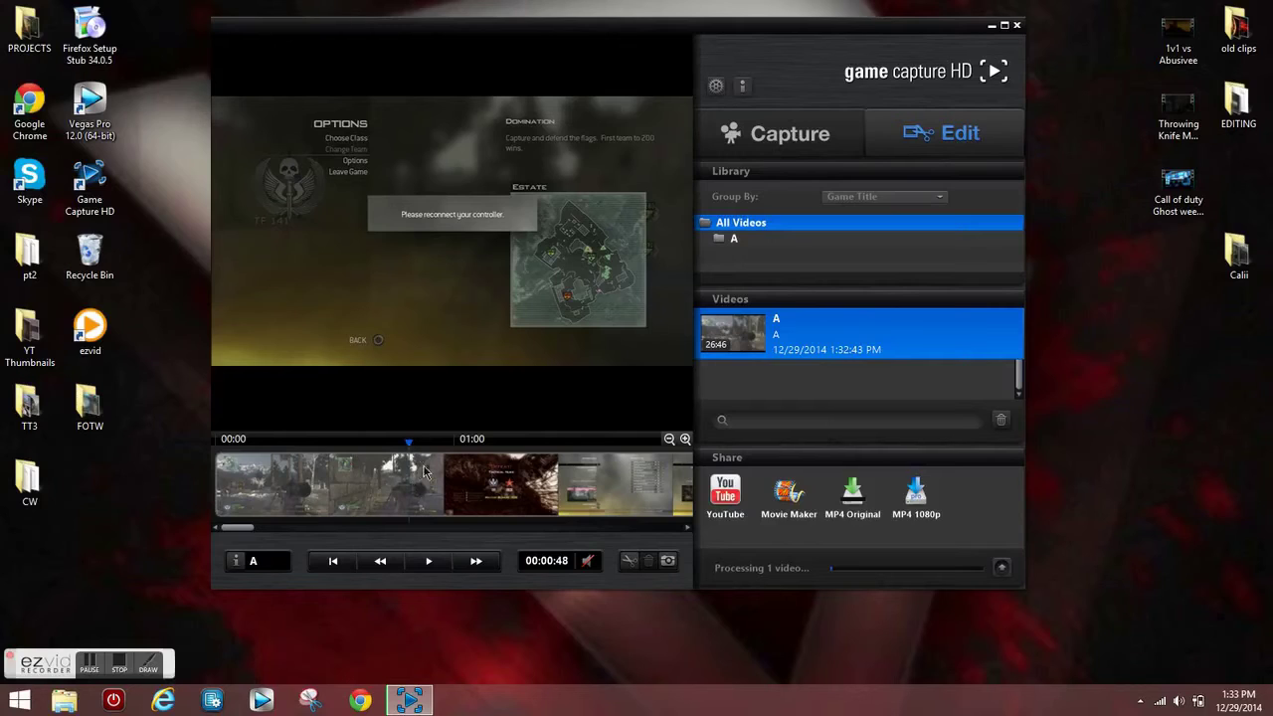
{"action": "left_click", "coordinate": [628, 561]}
- Delete the opening part of clip A, play to about six seconds, and trim there
{"action": "left_click", "coordinate": [356, 483]}
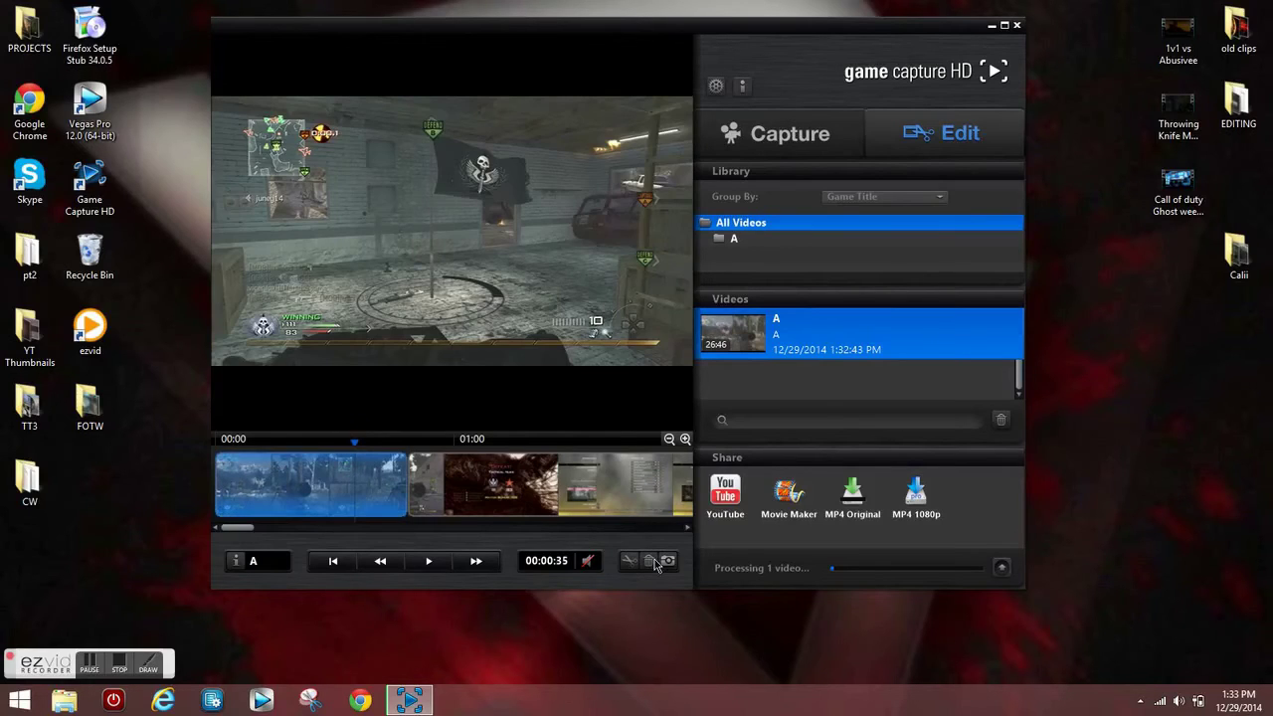
{"action": "left_click", "coordinate": [652, 561]}
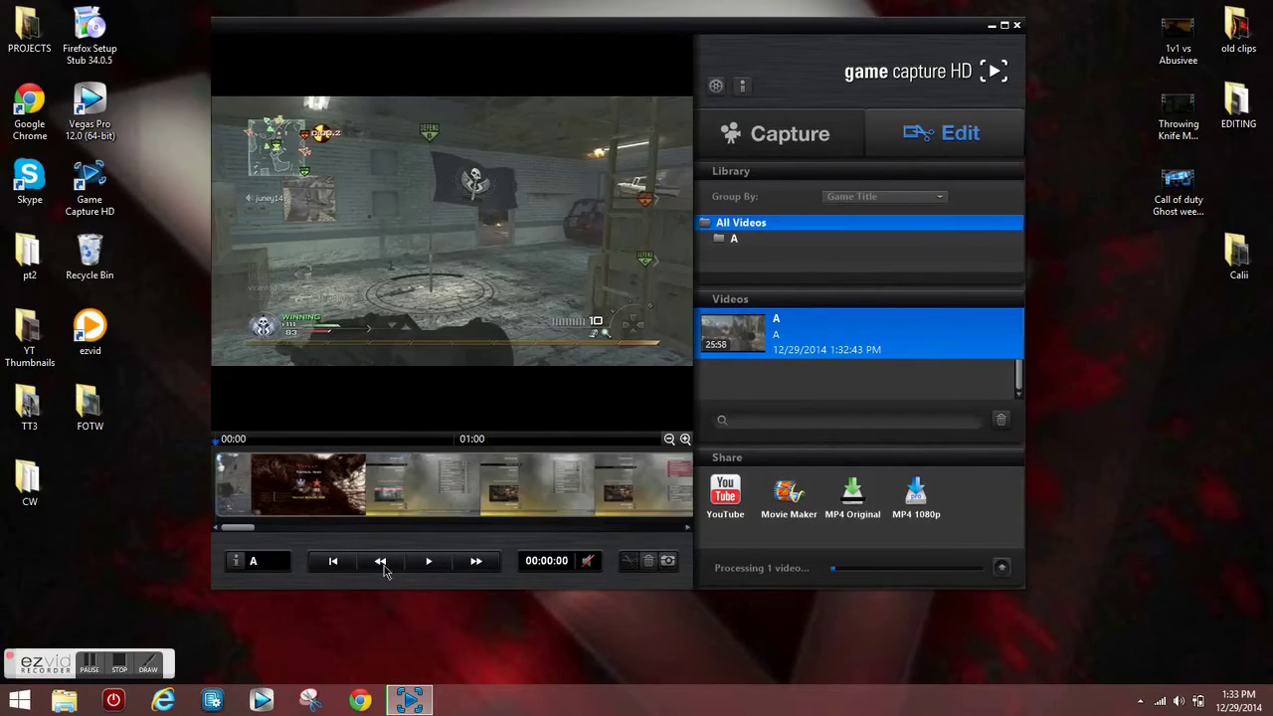
{"action": "left_click", "coordinate": [430, 563]}
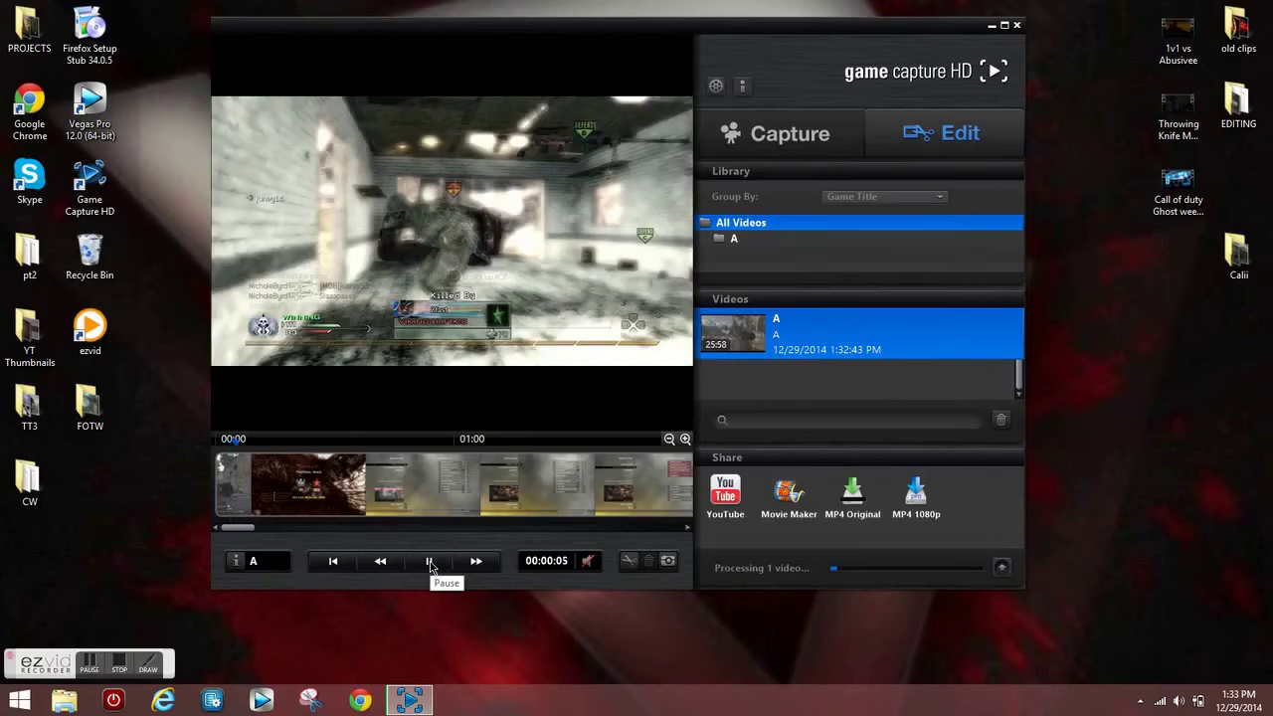
{"action": "left_click", "coordinate": [430, 563]}
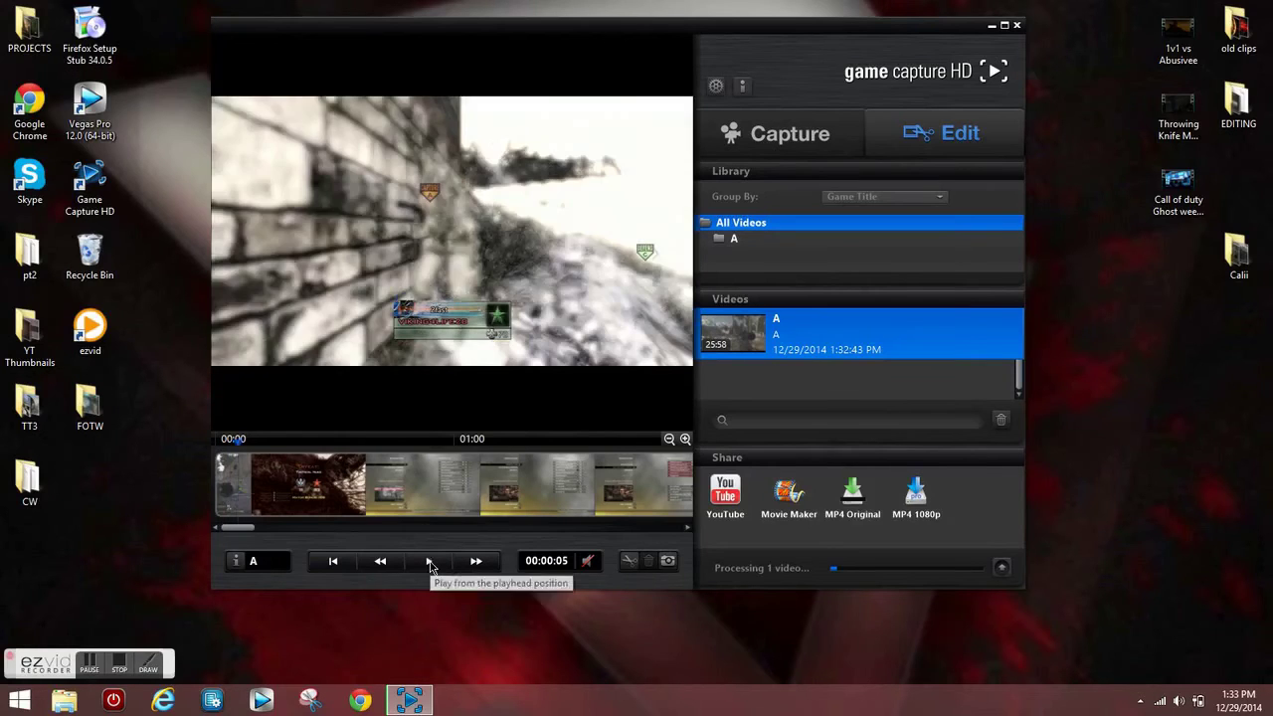
{"action": "left_click", "coordinate": [239, 489]}
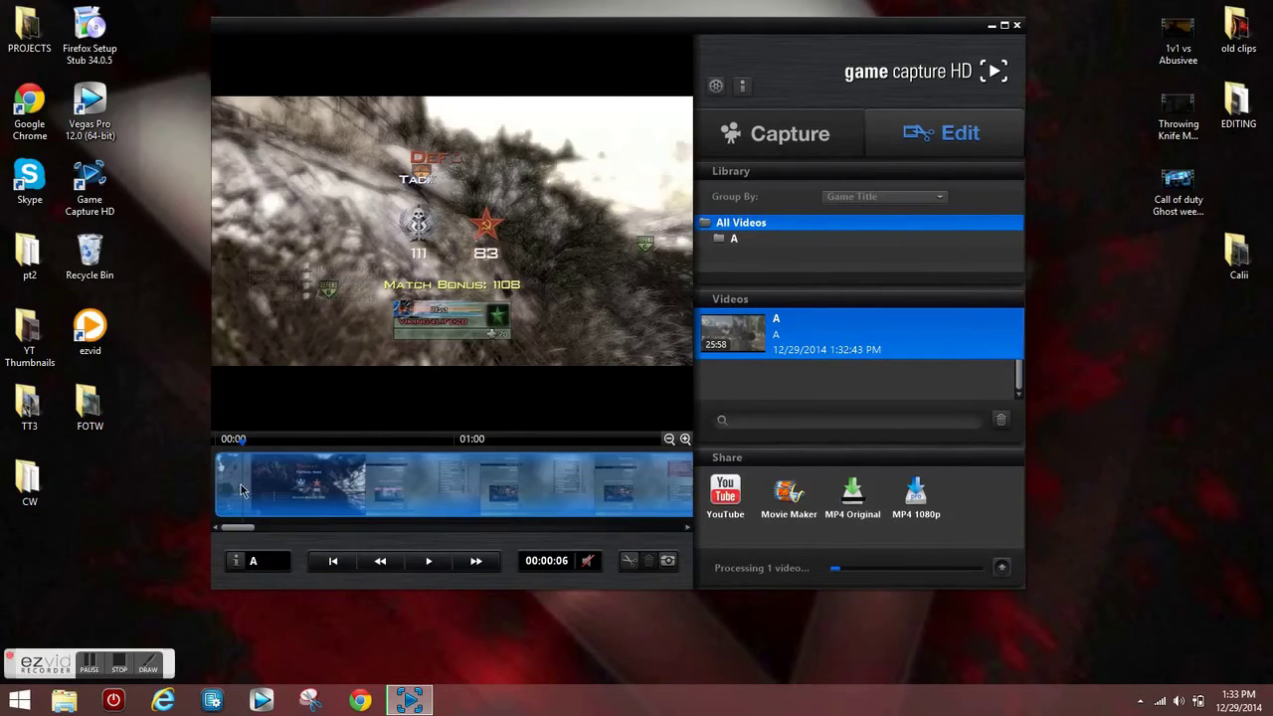
{"action": "left_click", "coordinate": [630, 562]}
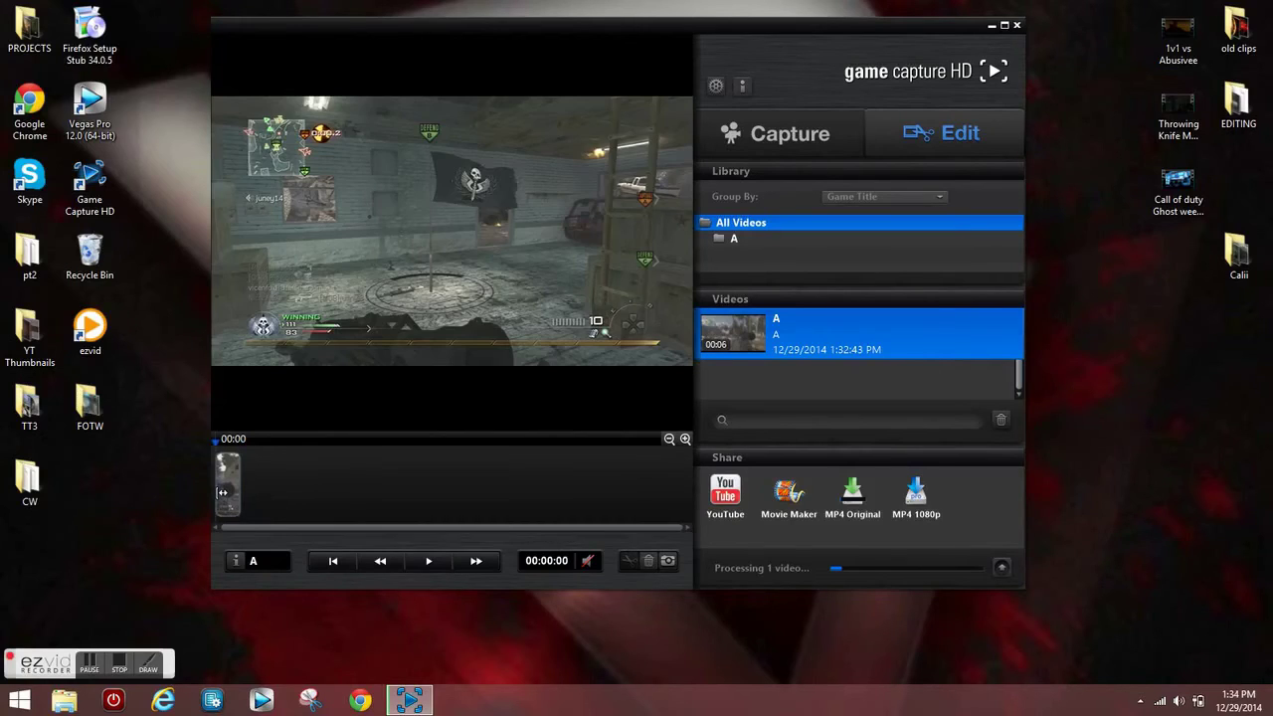
{"action": "key", "text": "space"}
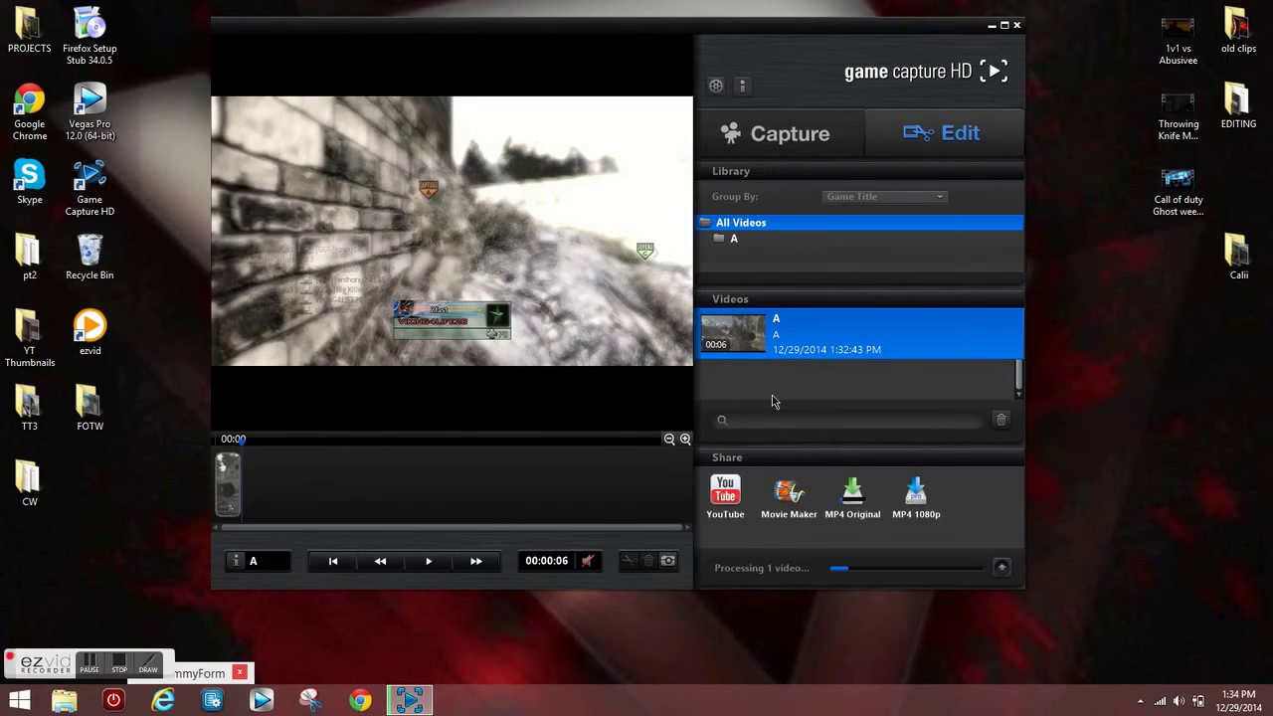
{"action": "left_click_drag", "start_coordinate": [762, 348], "coordinate": [804, 350]}
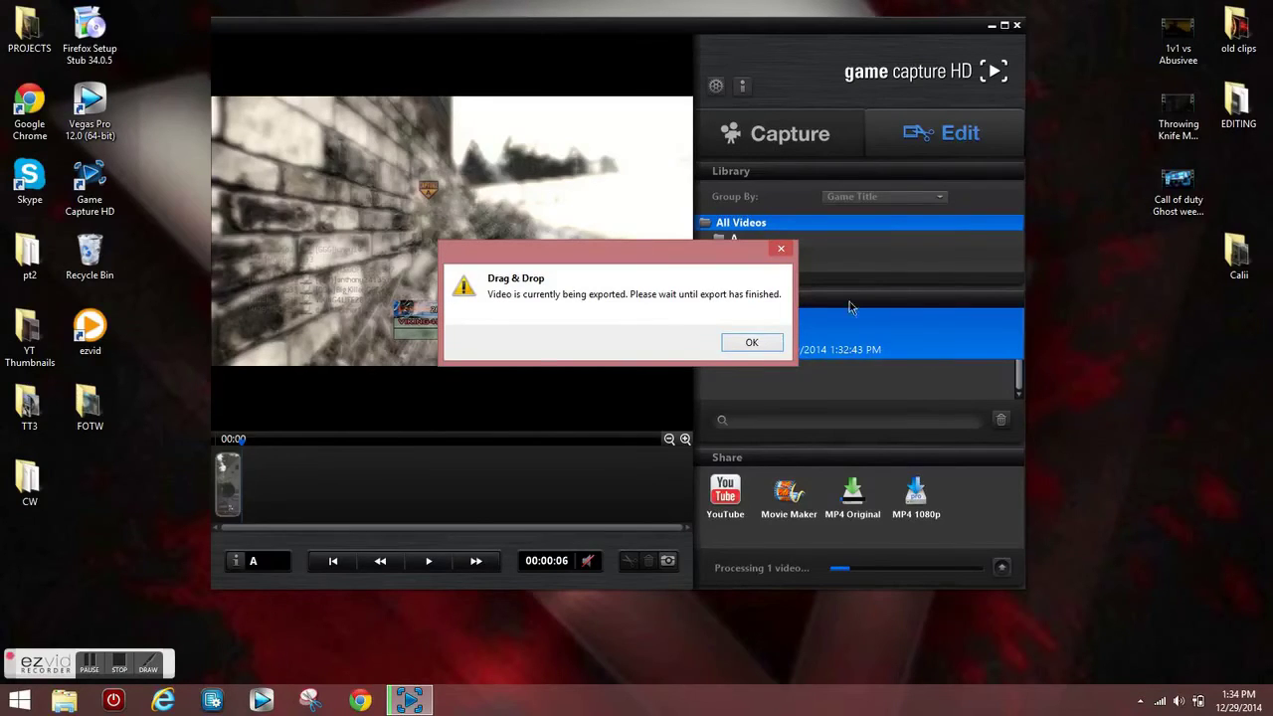
{"action": "left_click", "coordinate": [781, 248]}
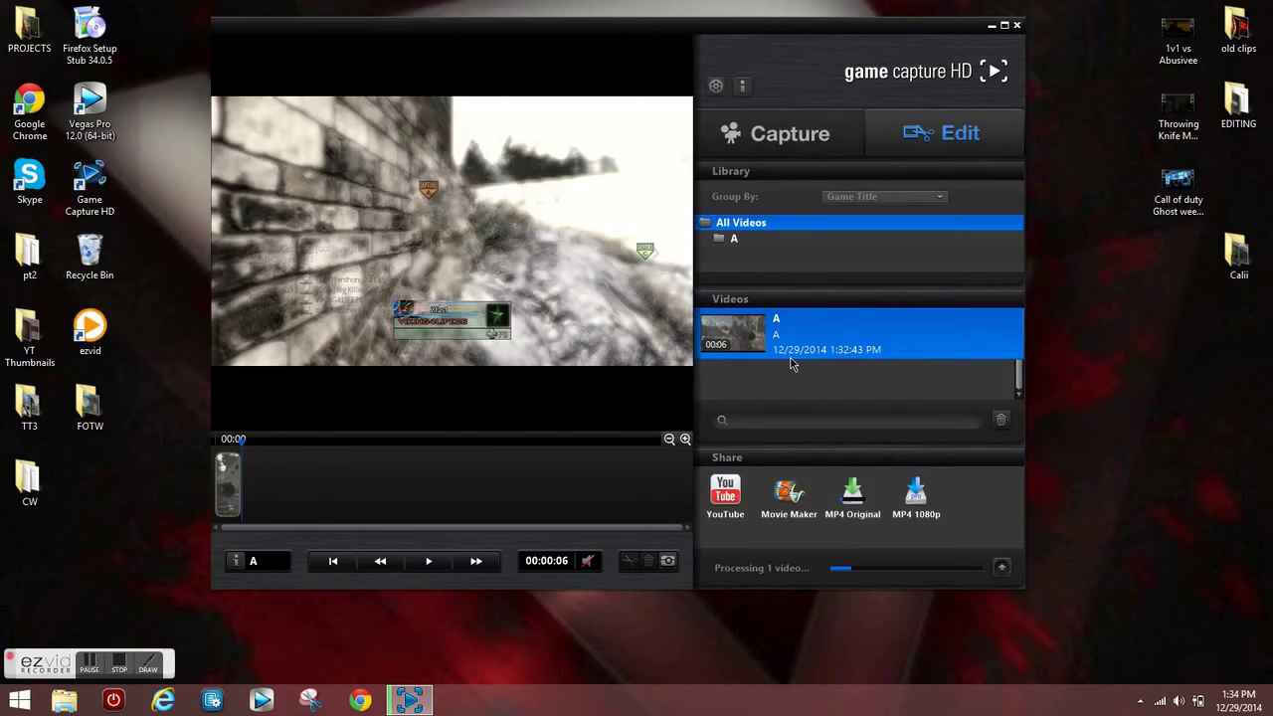
{"action": "left_click_drag", "start_coordinate": [754, 354], "coordinate": [894, 395]}
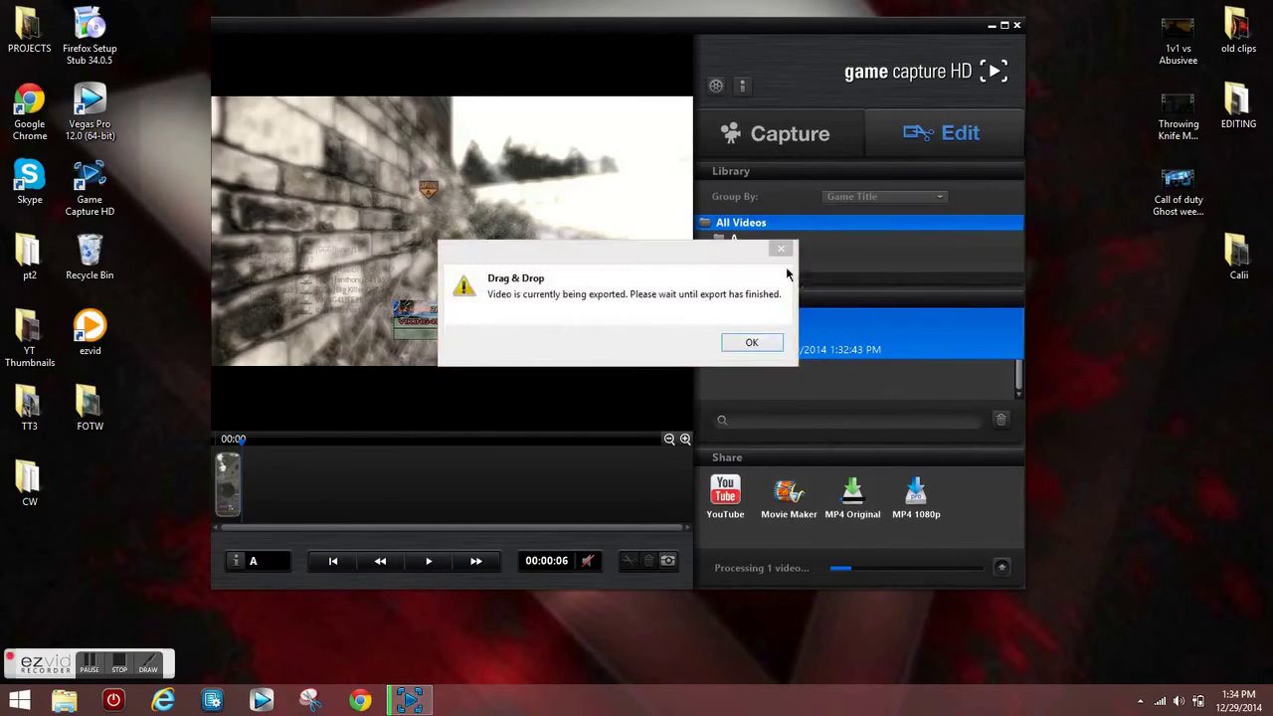
{"action": "left_click", "coordinate": [782, 248]}
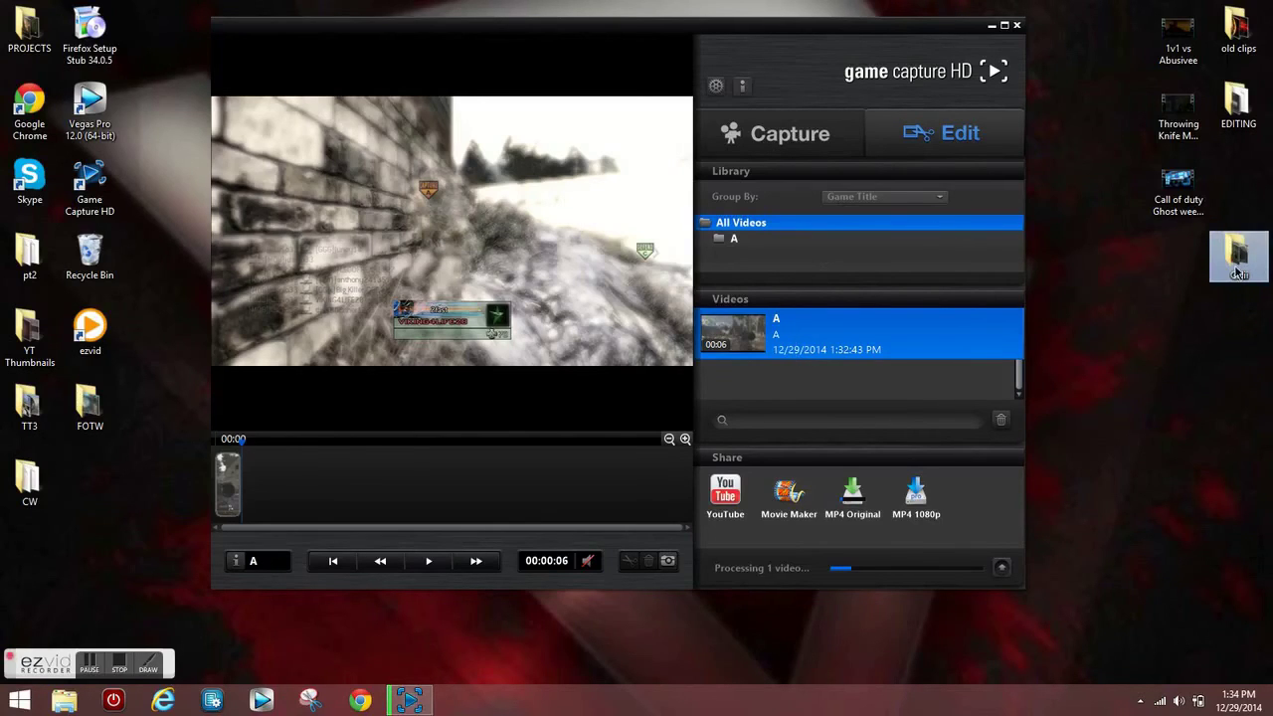
{"action": "mouse_move", "coordinate": [1236, 257]}
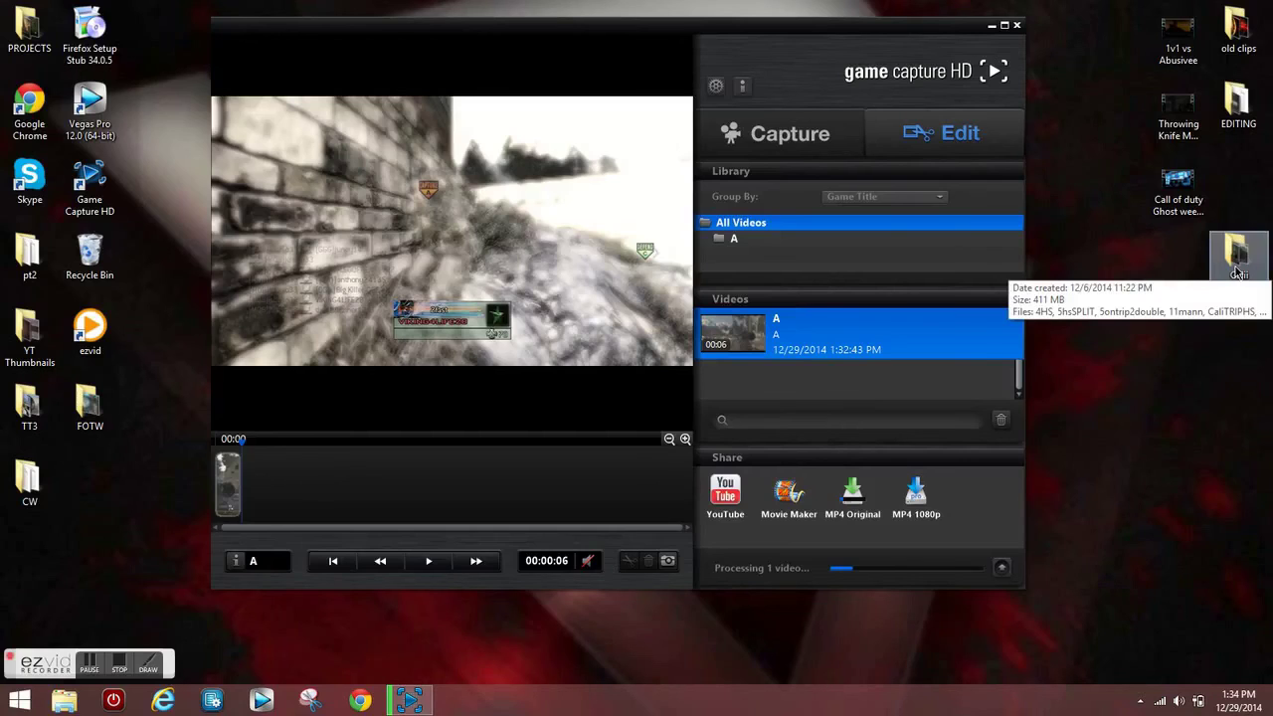
{"action": "double_click", "coordinate": [1238, 264]}
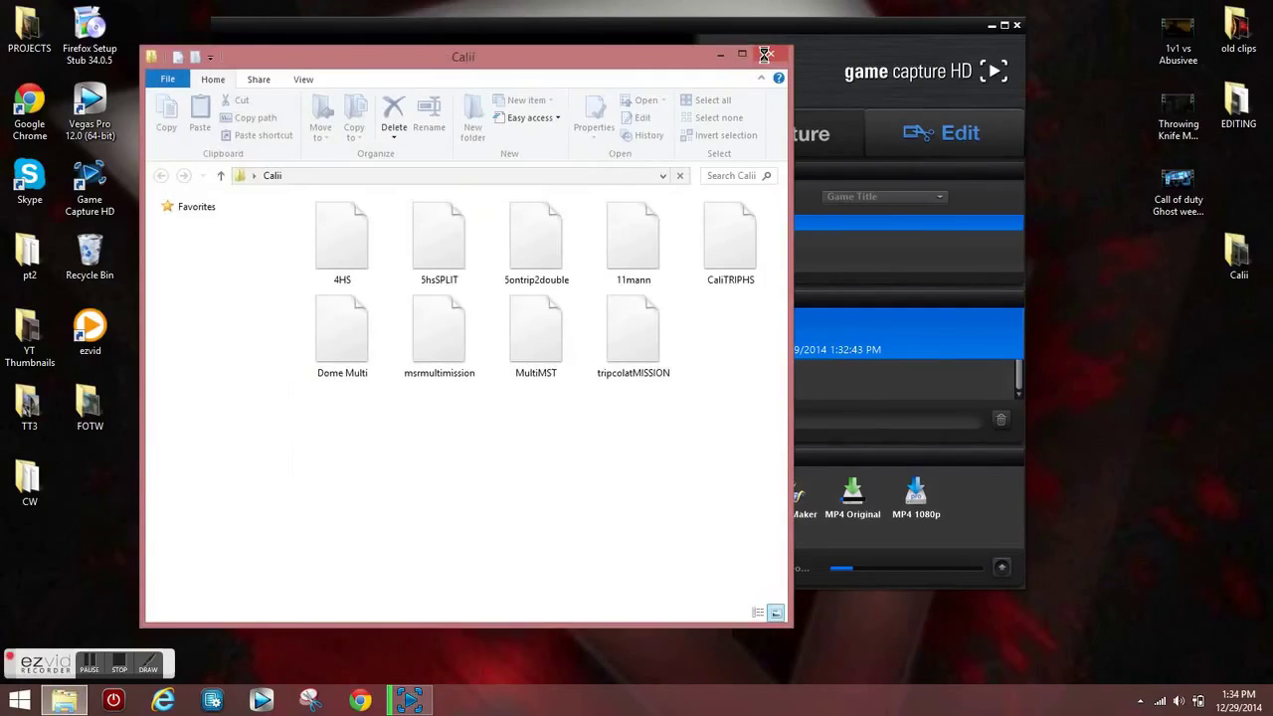
{"action": "left_click", "coordinate": [765, 54]}
{"action": "mouse_move", "coordinate": [810, 59]}
{"action": "left_mouse_down"}
{"action": "mouse_move", "coordinate": [809, 49]}
{"action": "mouse_move", "coordinate": [805, 66]}
{"action": "left_mouse_up"}
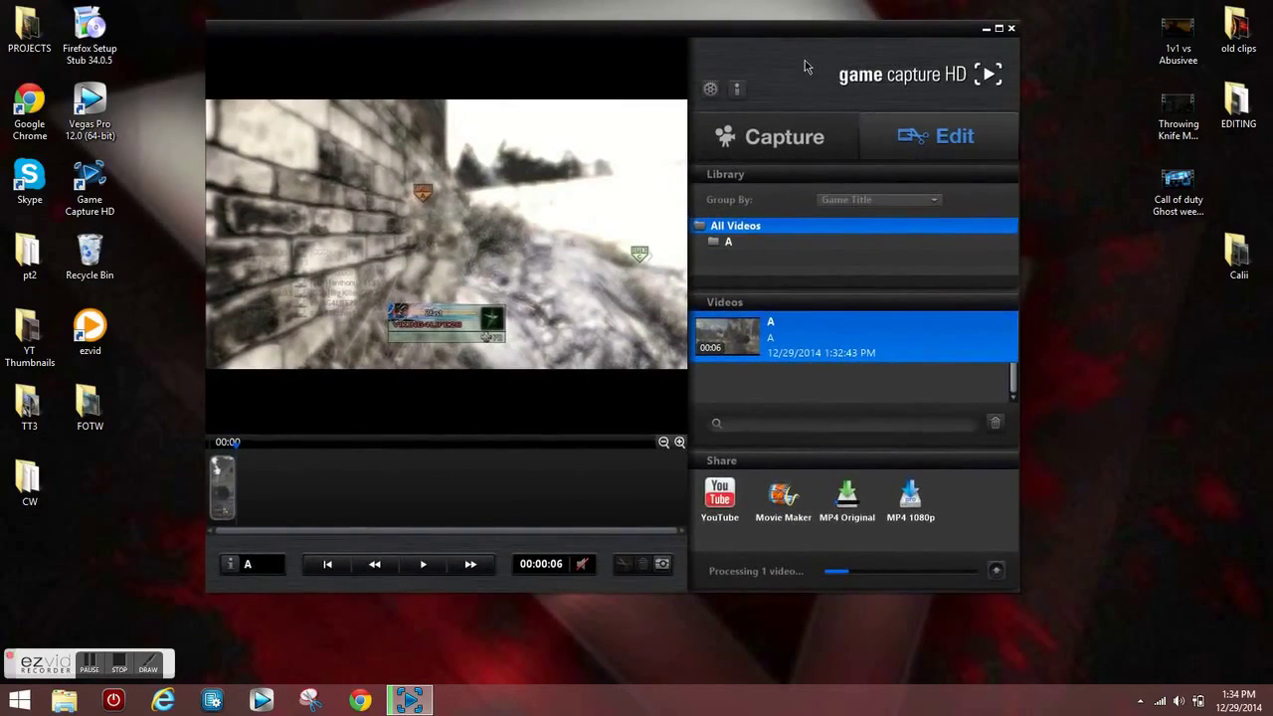